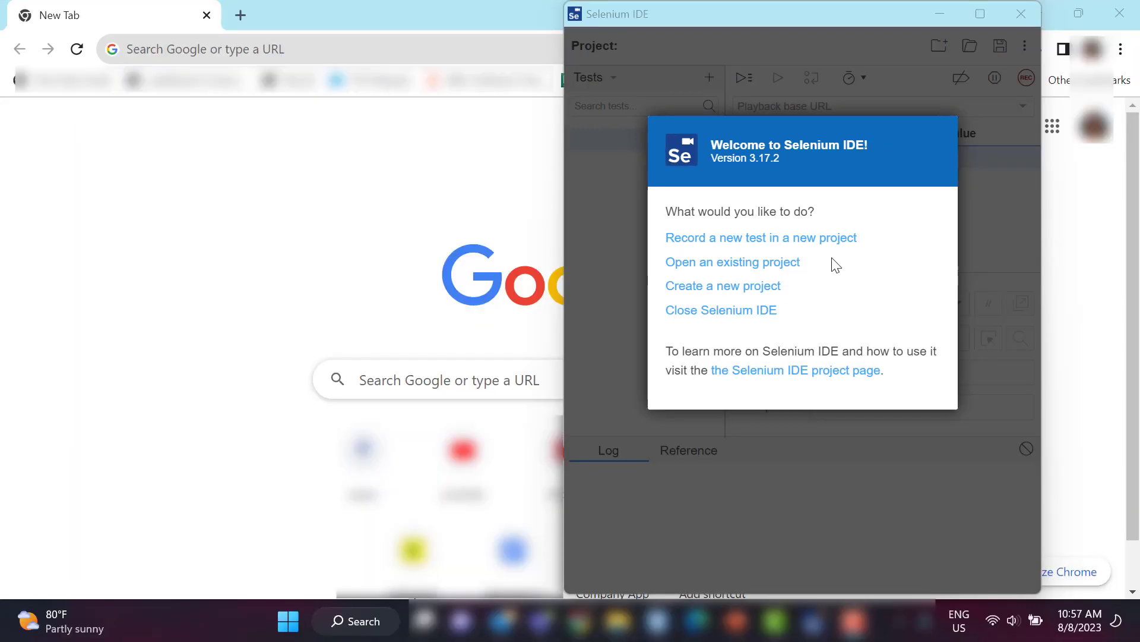
- Create the Selenium IDE project 'Test docs.bmc.com' and start recording on docs.bmc.com
{"action": "left_click", "coordinate": [823, 250]}
{"action": "type", "text": "Test d"}
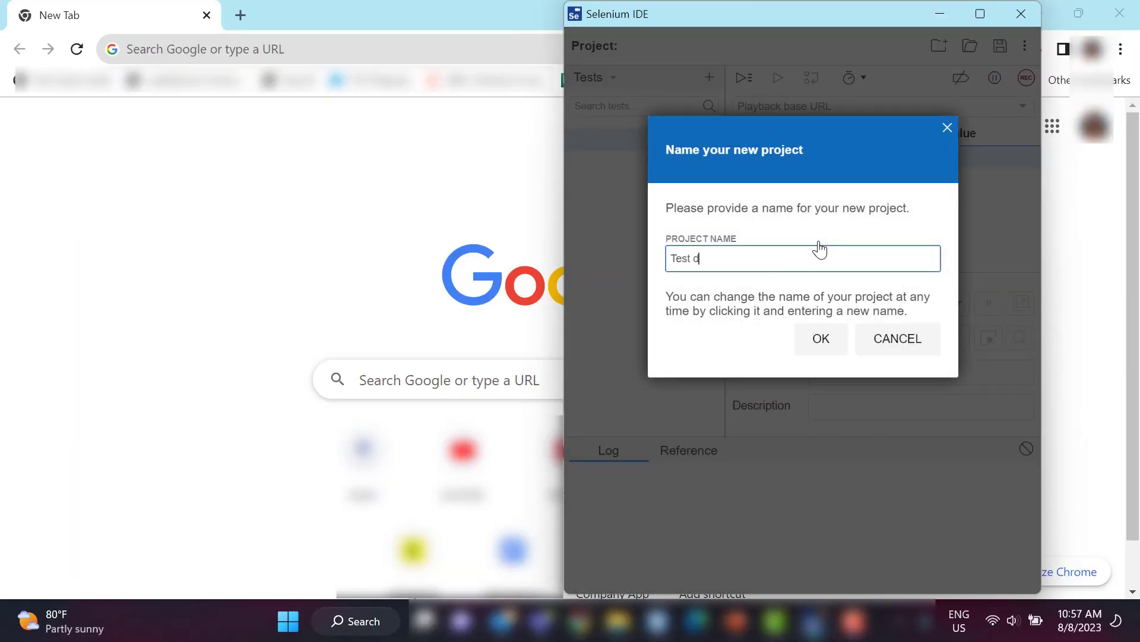
{"action": "type", "text": "ocs.bmc.com"}
{"action": "left_click", "coordinate": [821, 337]}
{"action": "type", "text": "h"}
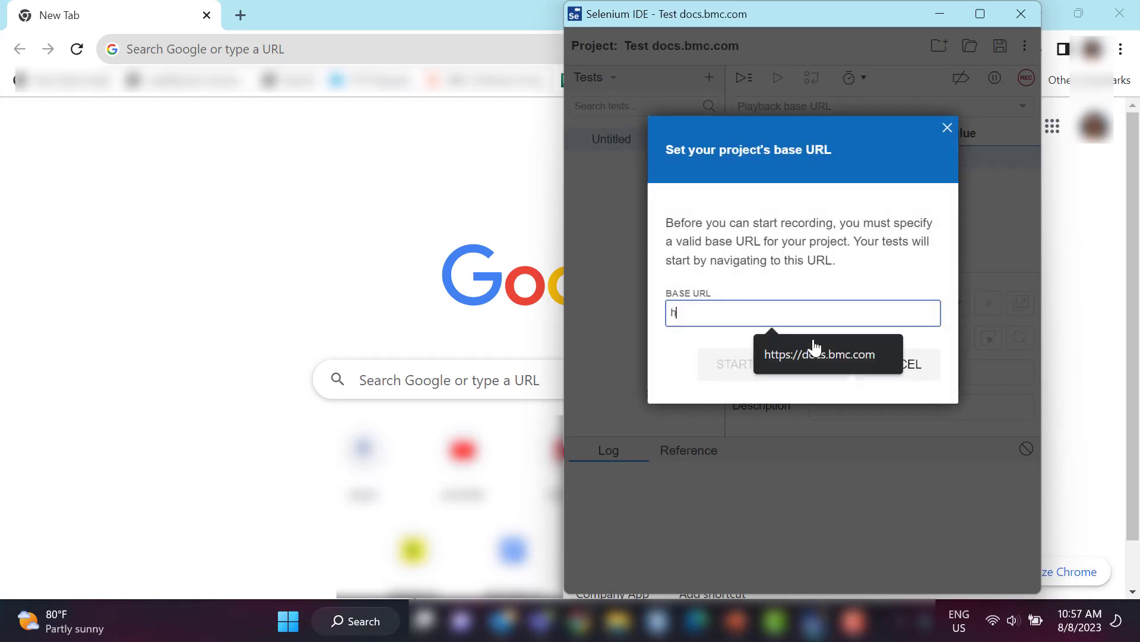
{"action": "type", "text": "ttp://docs.bmc.com"}
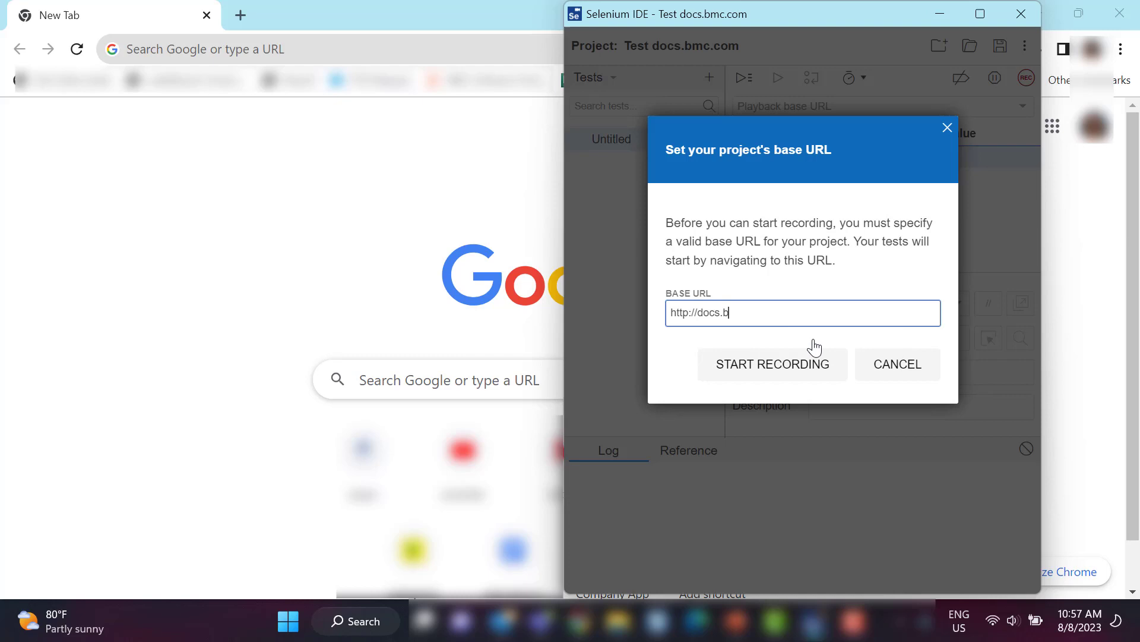
{"action": "left_click", "coordinate": [793, 365]}
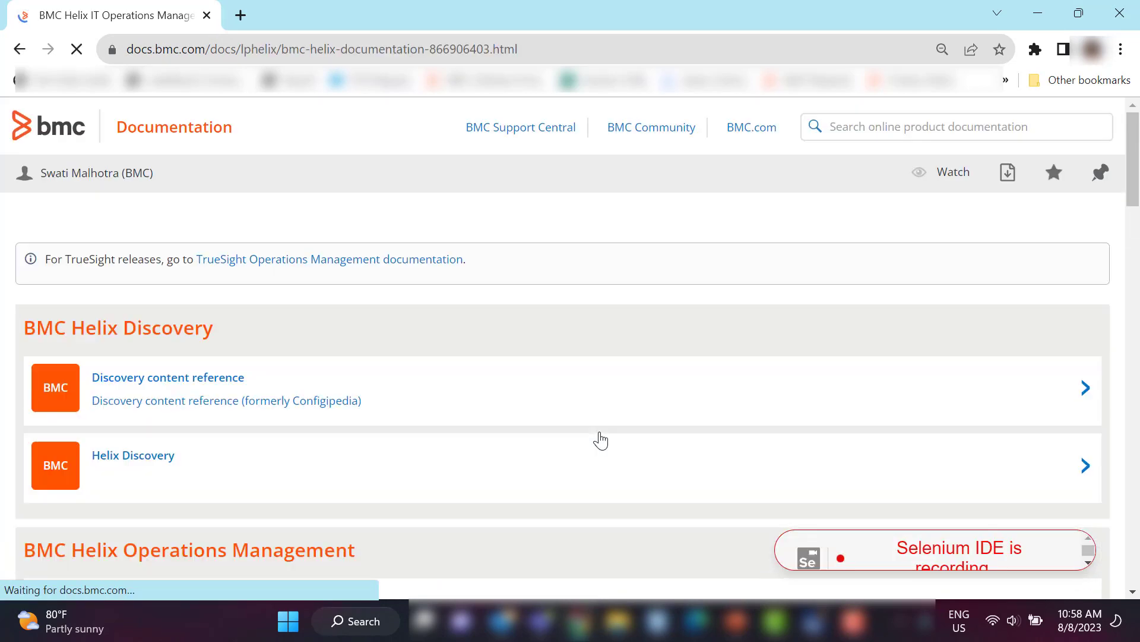
{"action": "left_click_drag", "start_coordinate": [1134, 169], "coordinate": [1133, 206]}
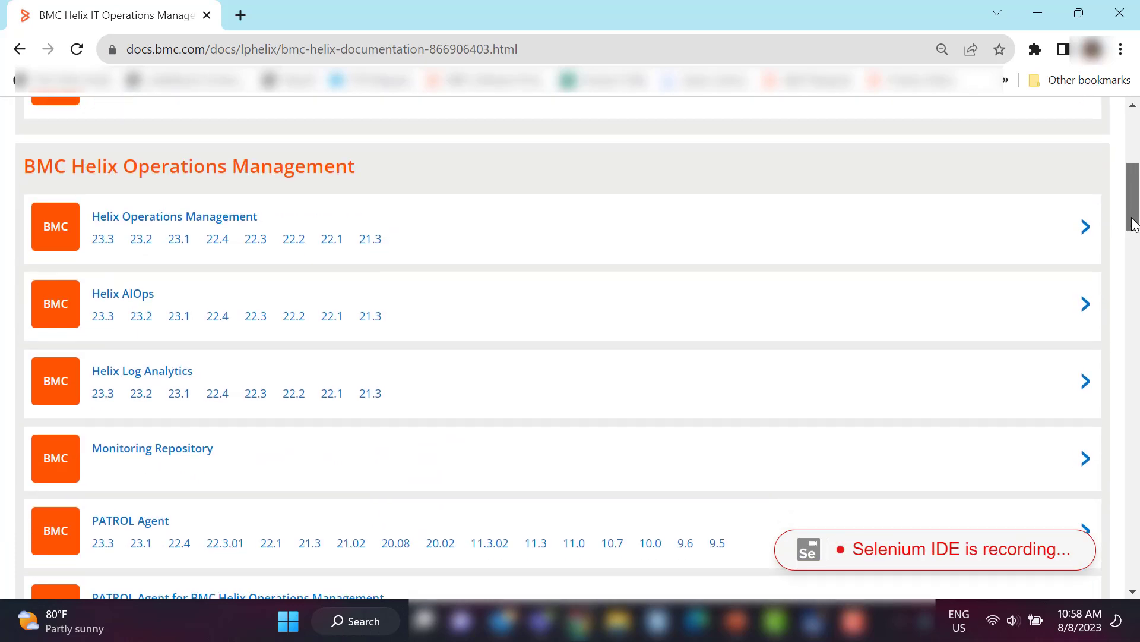
- Navigate via Monitoring Repository to the PATROL for Synthetic Monitoring 23.3 documentation page
{"action": "left_click", "coordinate": [128, 410]}
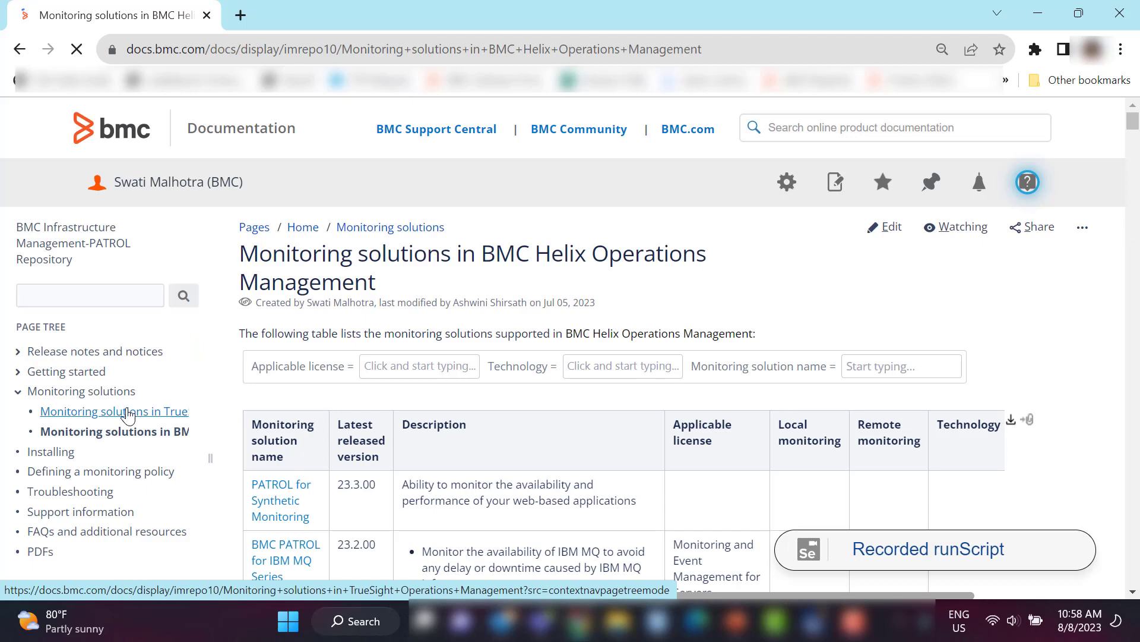
{"action": "left_click", "coordinate": [275, 495]}
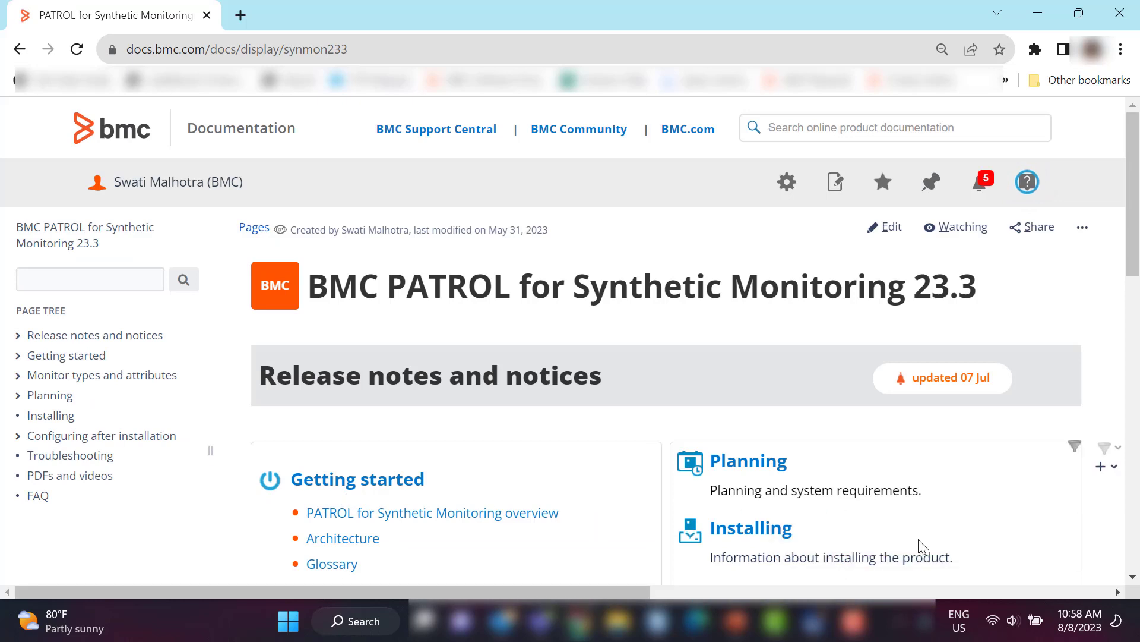
- Export the recorded Untitled test as a Python pytest script named test_doc
{"action": "left_click", "coordinate": [814, 621]}
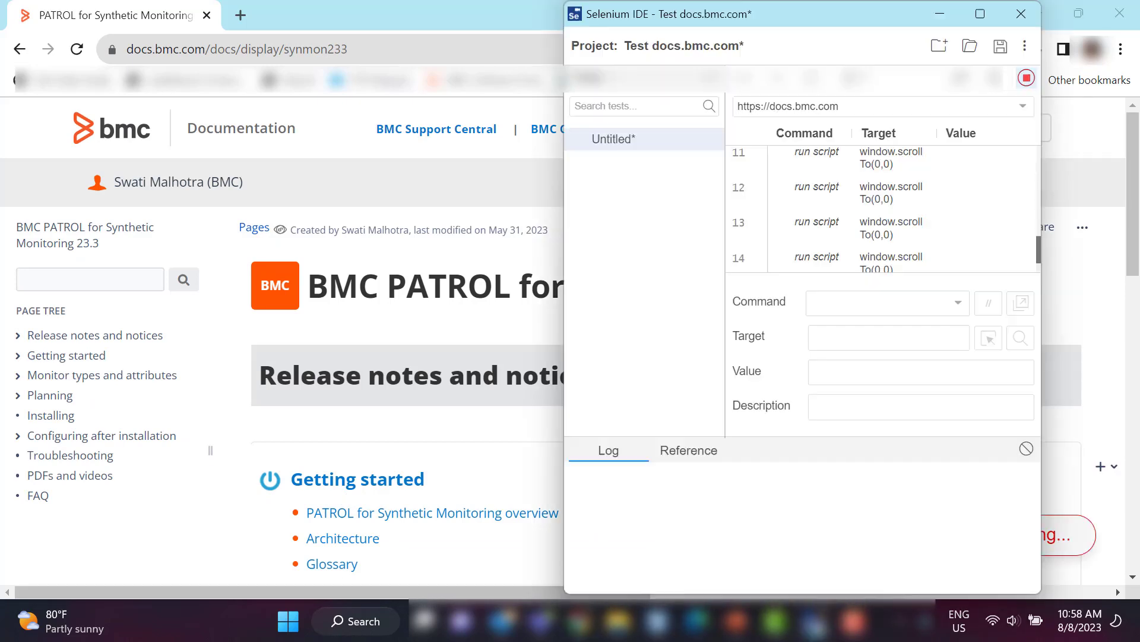
{"action": "left_click", "coordinate": [714, 139]}
{"action": "left_click", "coordinate": [650, 277]}
{"action": "left_click", "coordinate": [677, 332]}
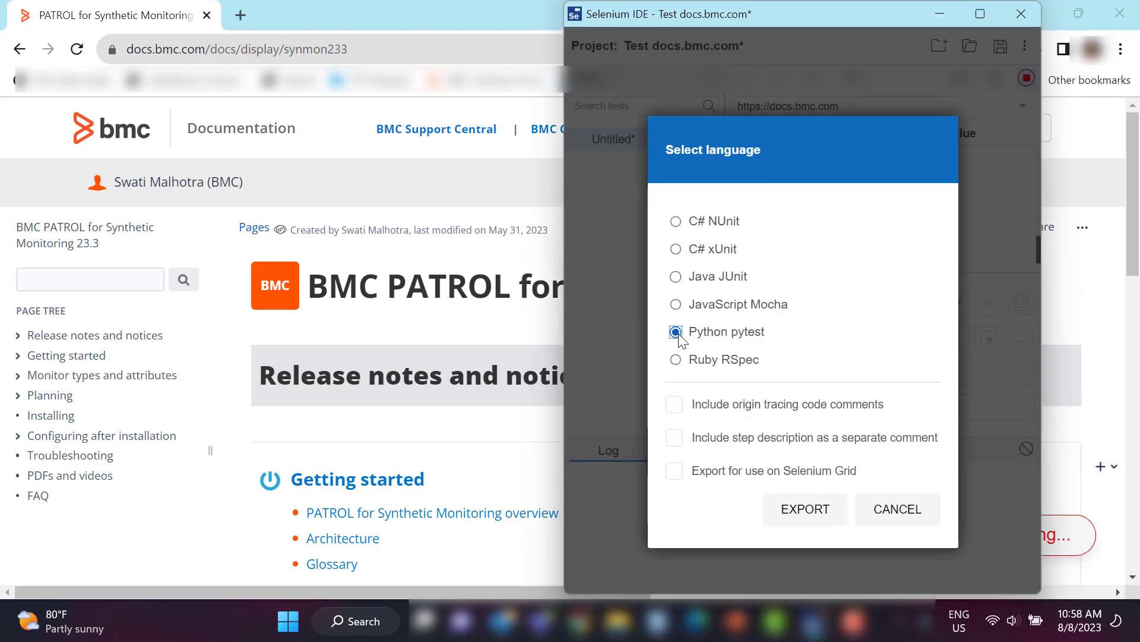
{"action": "left_click", "coordinate": [805, 509]}
{"action": "type", "text": "te"}
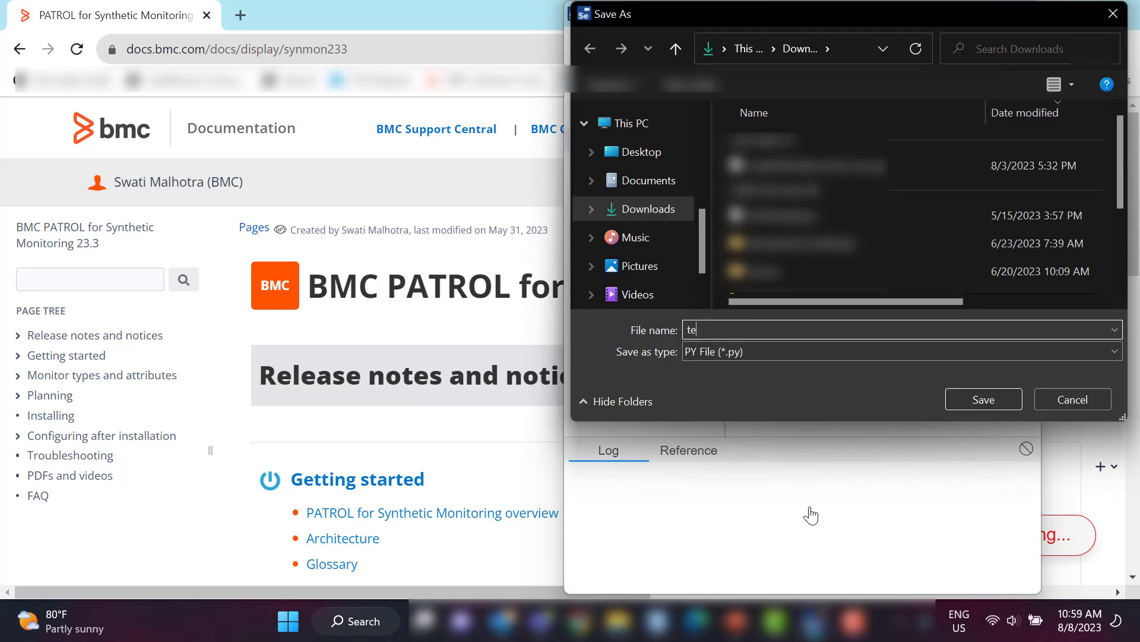
{"action": "type", "text": "st_docs.bmc.com"}
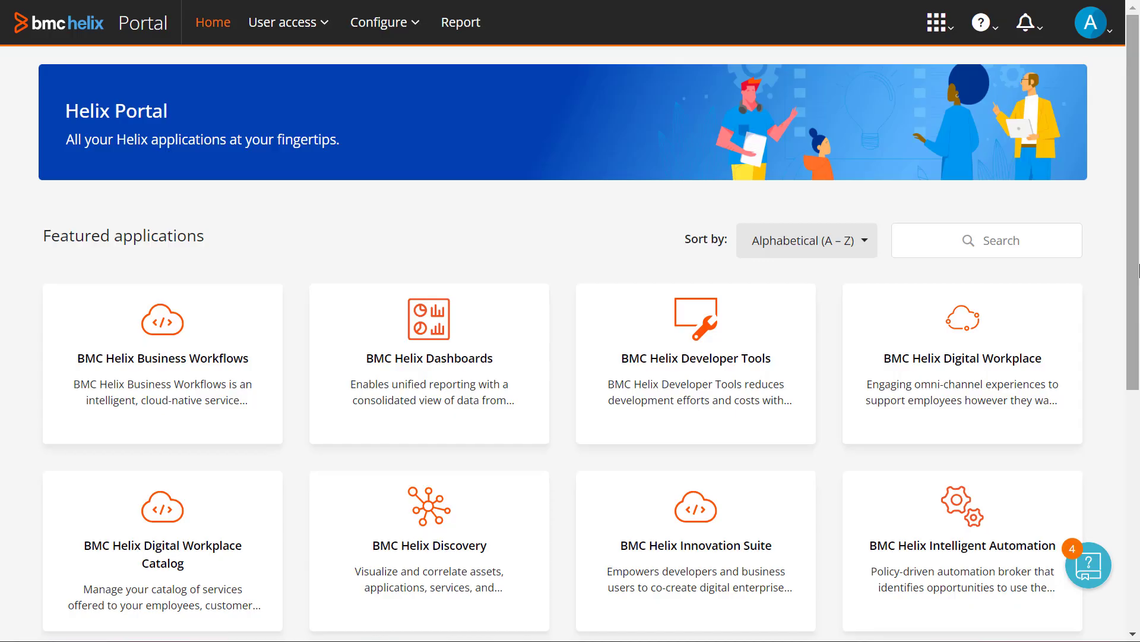
{"action": "scroll", "coordinate": [961, 417], "scroll_direction": "down", "scroll_amount": 3}
- Start a new monitor policy from Operations Management's Configuration > Monitor Policies
{"action": "left_click", "coordinate": [1047, 435]}
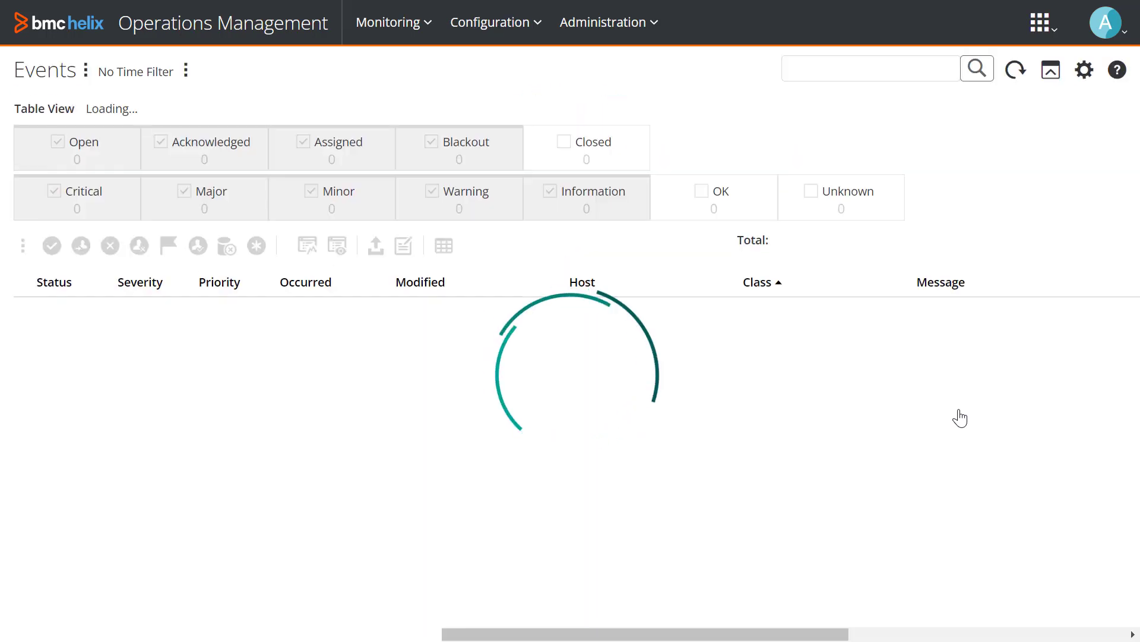
{"action": "left_click", "coordinate": [495, 22]}
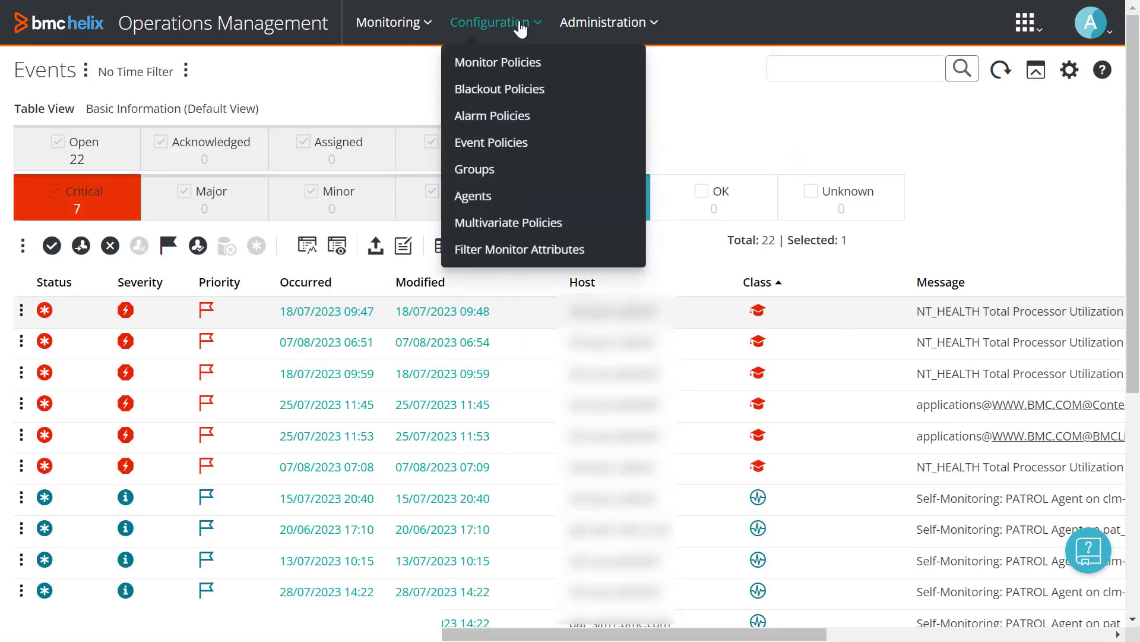
{"action": "left_click", "coordinate": [511, 60]}
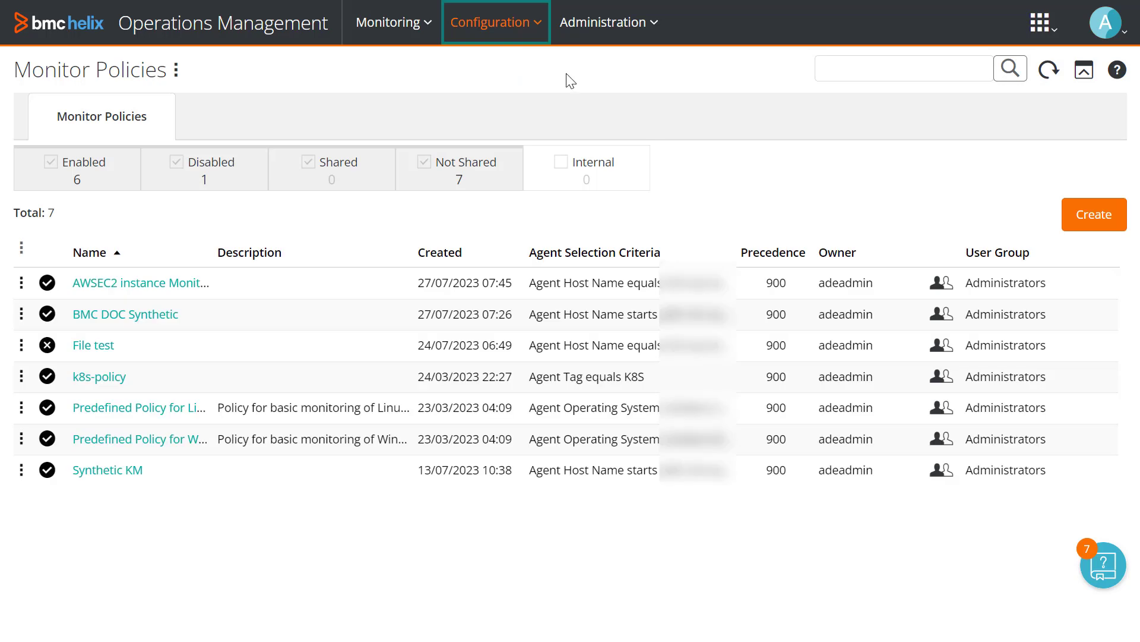
{"action": "left_click", "coordinate": [1094, 214]}
- Name the policy 'Policy to monitor BMC docs' and target agents with tag equals pun-loc
{"action": "left_click", "coordinate": [63, 136]}
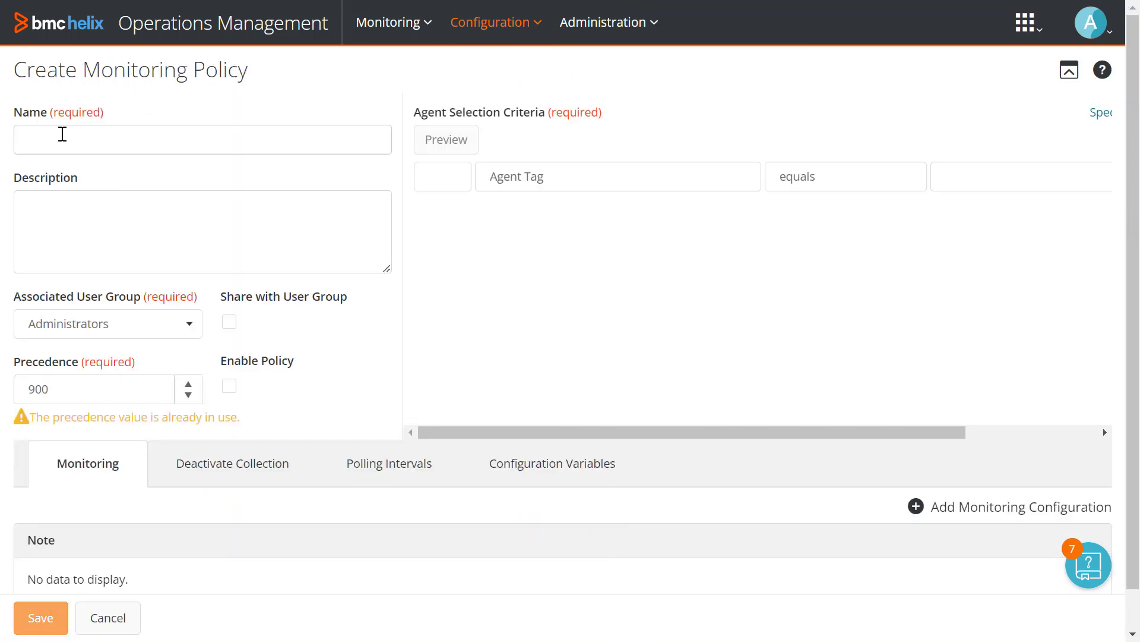
{"action": "type", "text": "Policy to "}
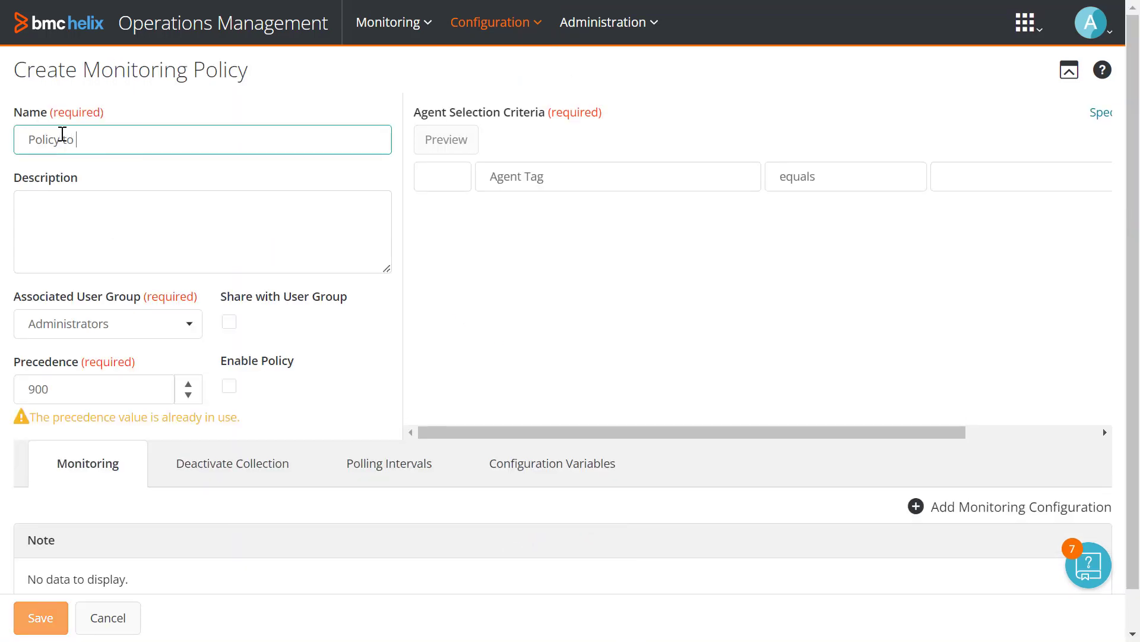
{"action": "type", "text": "monitor BMC docs"}
{"action": "left_click", "coordinate": [442, 177]}
{"action": "left_click", "coordinate": [442, 229]}
{"action": "left_click", "coordinate": [950, 177]}
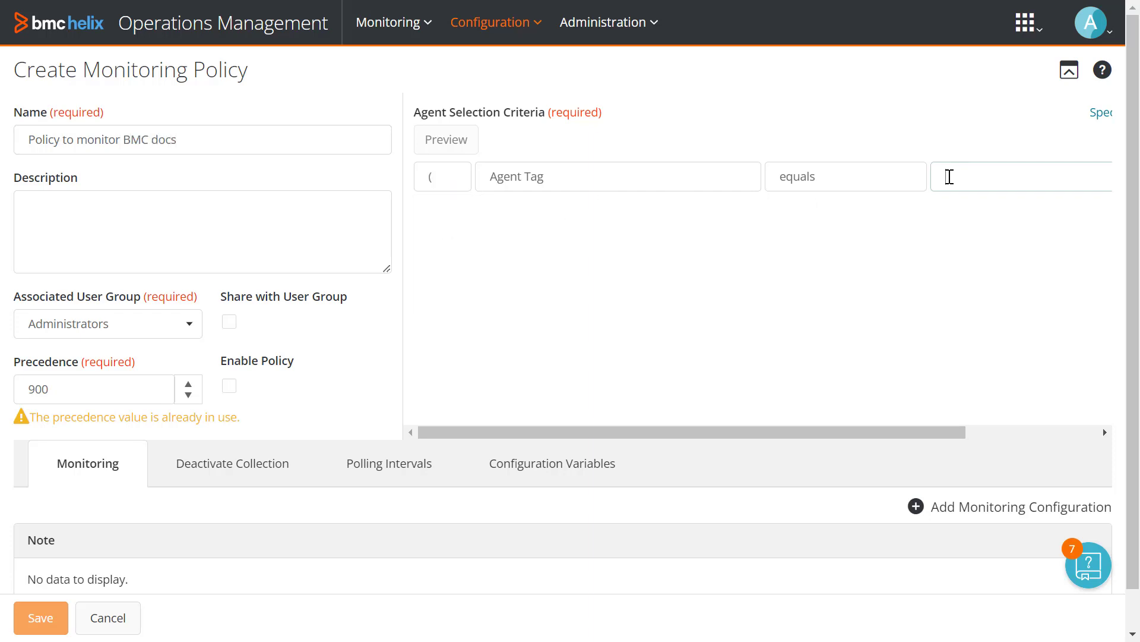
{"action": "type", "text": "pun-loc"}
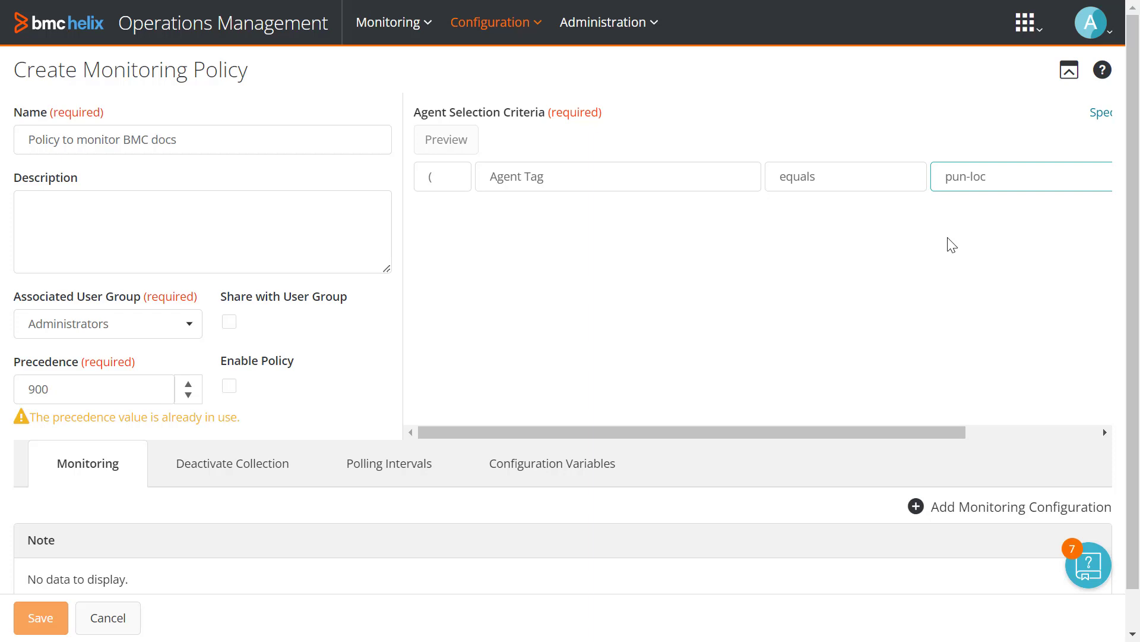
{"action": "left_click", "coordinate": [952, 244]}
{"action": "left_click_drag", "start_coordinate": [1132, 311], "coordinate": [1133, 339]}
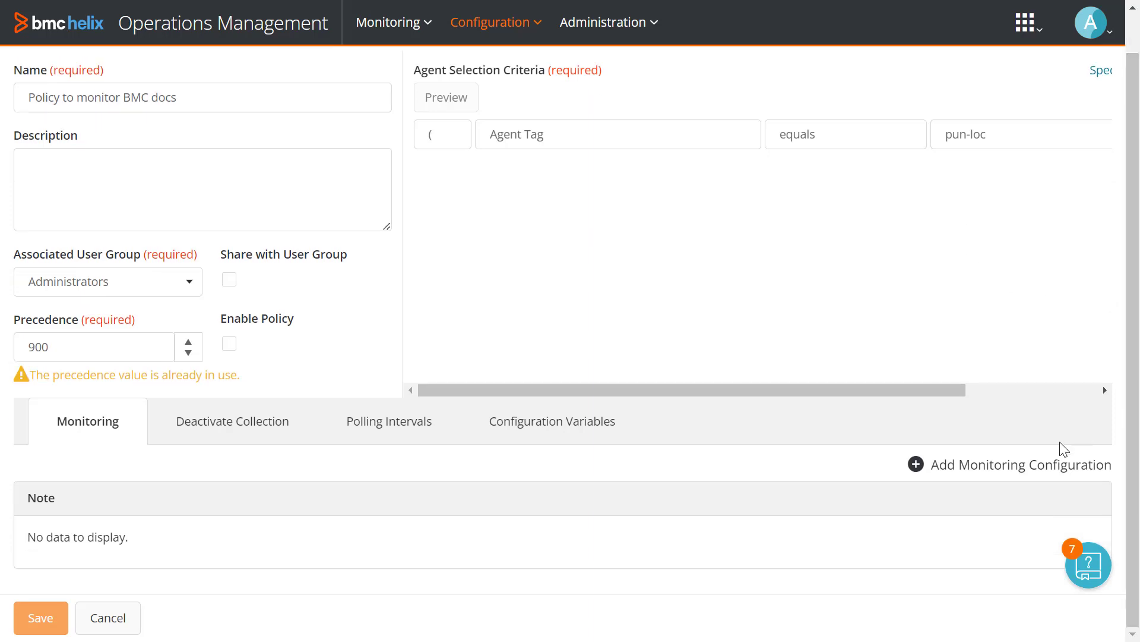
- Add a Synthetic Monitoring configuration with the application 'BMC Doc test'
{"action": "left_click", "coordinate": [1016, 464]}
{"action": "left_click", "coordinate": [833, 147]}
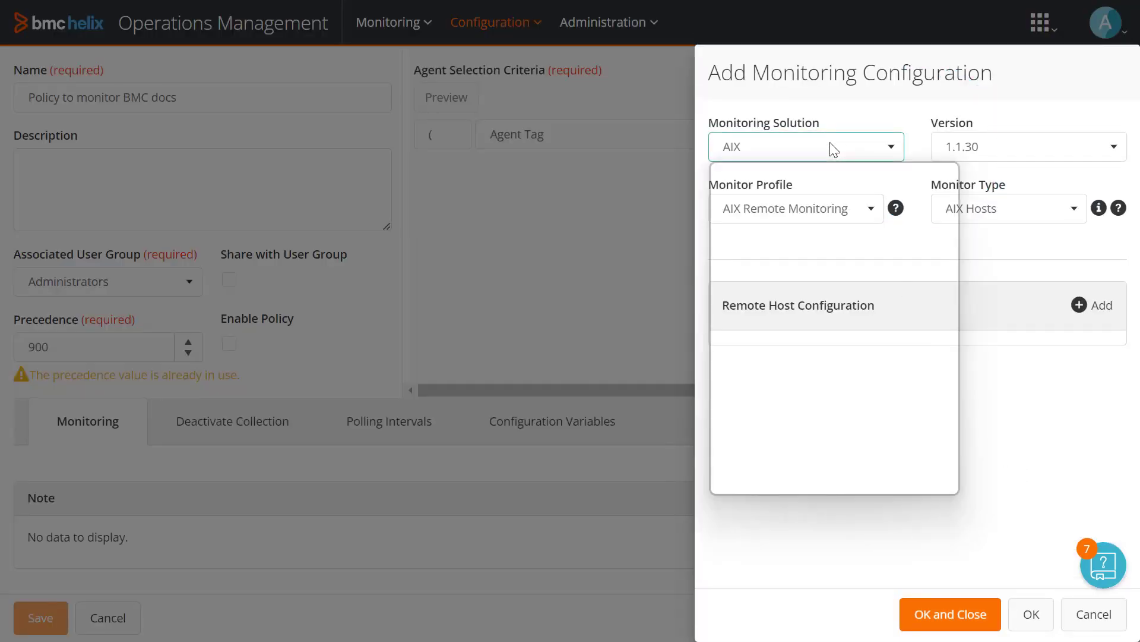
{"action": "scroll", "coordinate": [833, 357], "scroll_direction": "down", "scroll_amount": 5}
{"action": "left_click", "coordinate": [829, 396]}
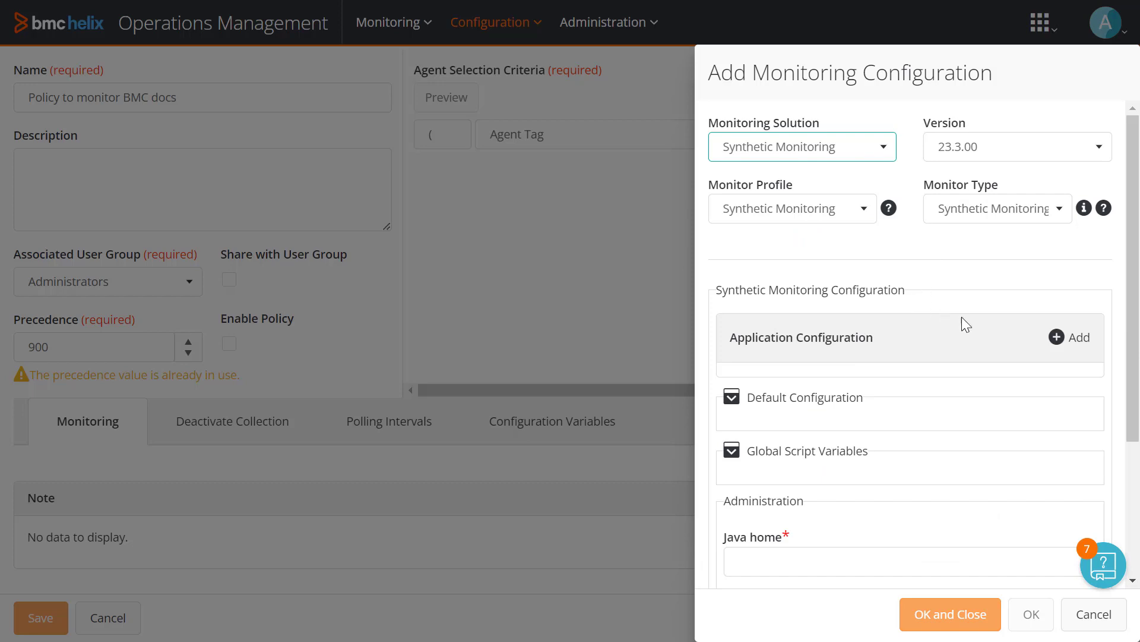
{"action": "left_click", "coordinate": [1076, 337]}
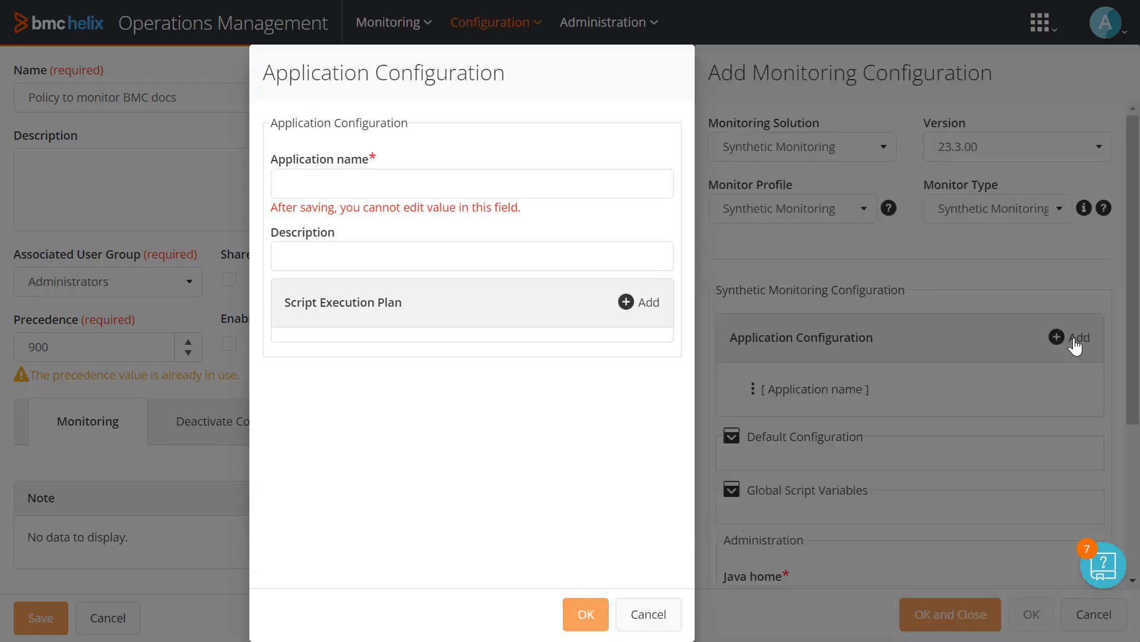
{"action": "left_click", "coordinate": [472, 184]}
{"action": "type", "text": "BMC Doc te"}
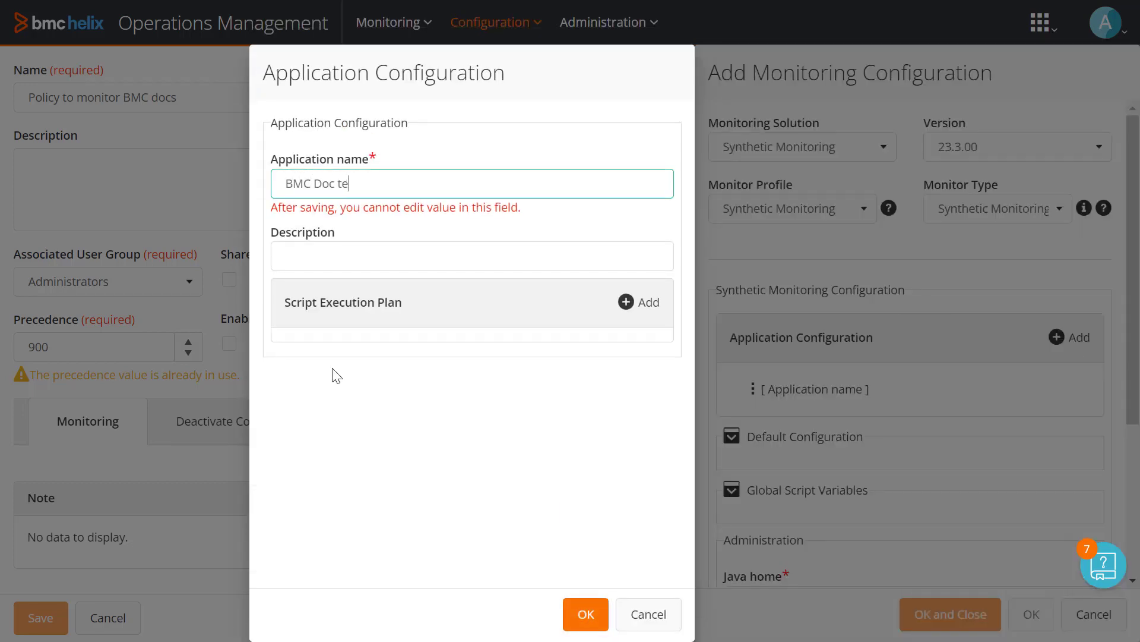
{"action": "type", "text": "st"}
- Add the 'Docs Monitoring' script execution plan running test_docs.bmc.com at interval 1
{"action": "left_click", "coordinate": [649, 302]}
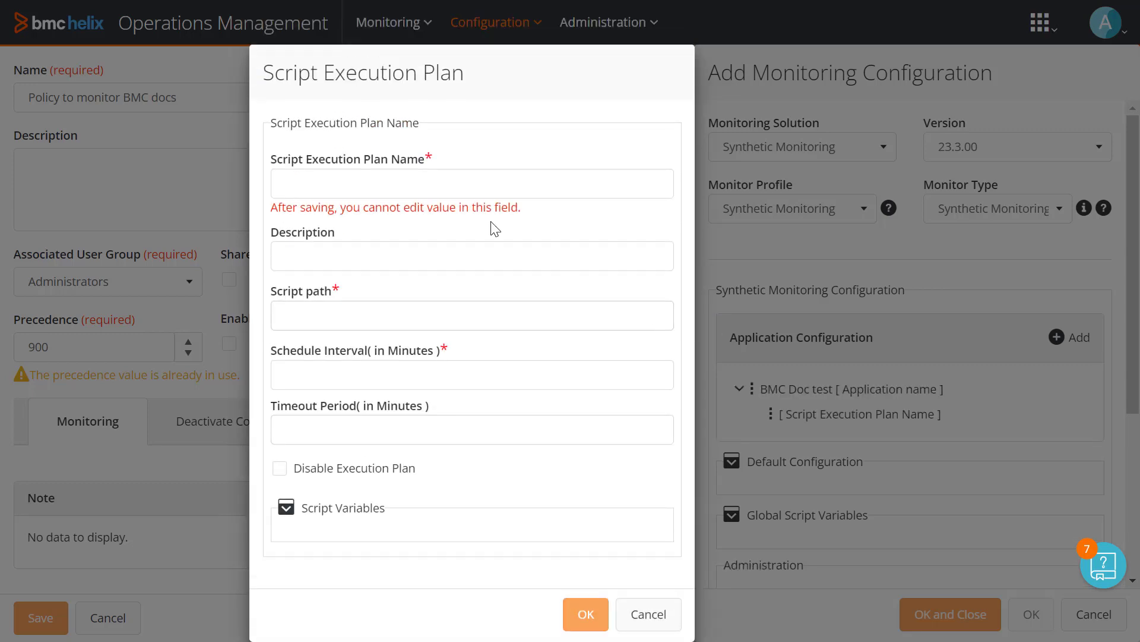
{"action": "left_click", "coordinate": [421, 188]}
{"action": "type", "text": "Docs Monitr"}
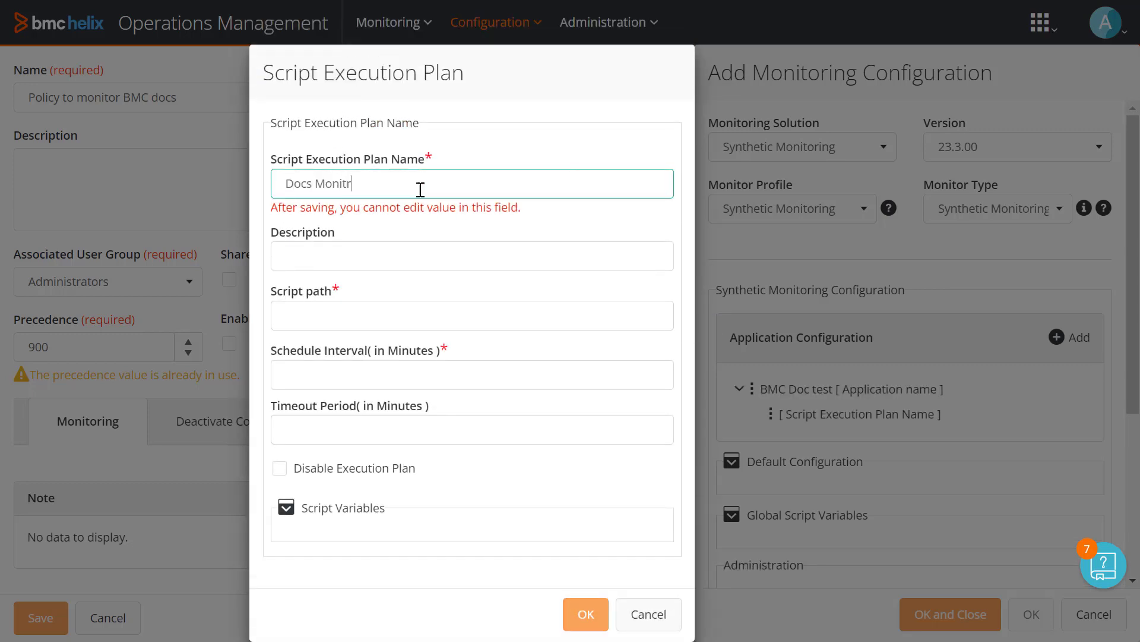
{"action": "key", "text": "BackSpace"}
{"action": "type", "text": "oring"}
{"action": "left_click", "coordinate": [378, 312]}
{"action": "type", "text": "C"}
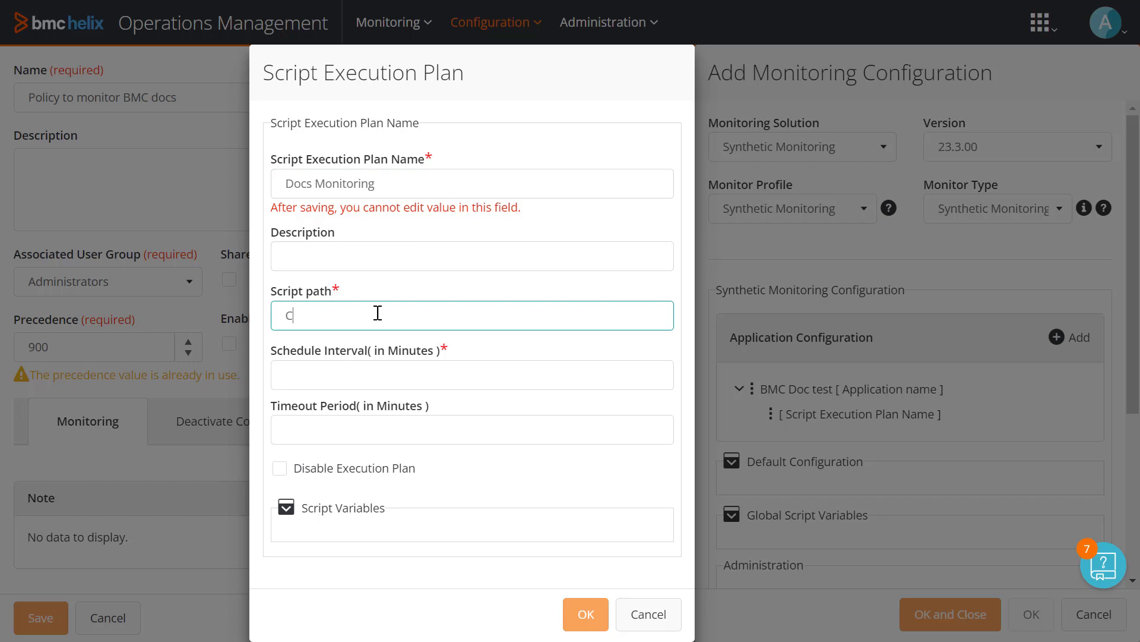
{"action": "type", "text": ":\\Documents"}
{"action": "type", "text": "\\work\\23.4\\t"}
{"action": "type", "text": "\test"}
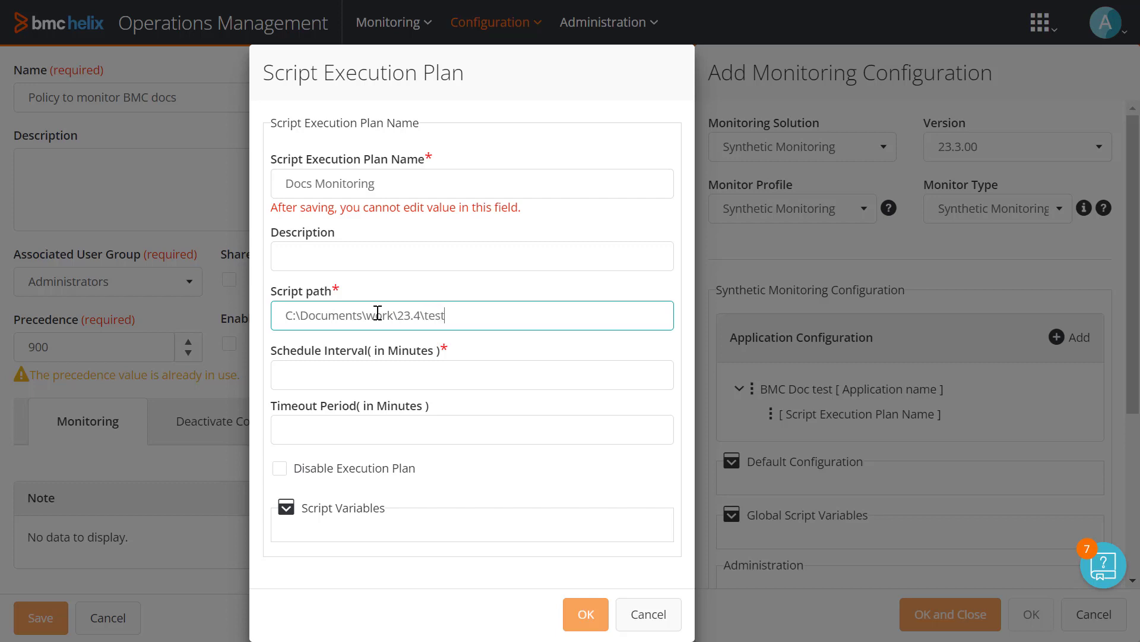
{"action": "type", "text": "_docs.bmc.com"}
{"action": "left_click", "coordinate": [384, 375]}
{"action": "type", "text": "1"}
{"action": "left_click", "coordinate": [285, 507]}
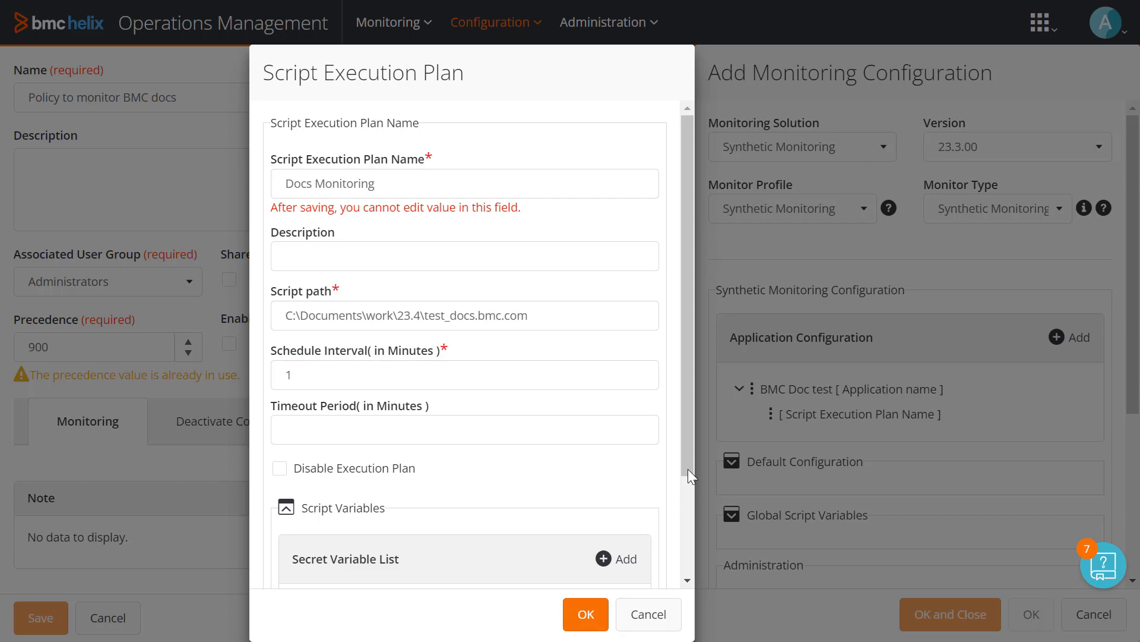
{"action": "left_click_drag", "start_coordinate": [688, 469], "coordinate": [675, 512]}
{"action": "left_click", "coordinate": [585, 614]}
{"action": "type", "text": "C:\\Program Files (x86)\\jdk-14.0.2"}
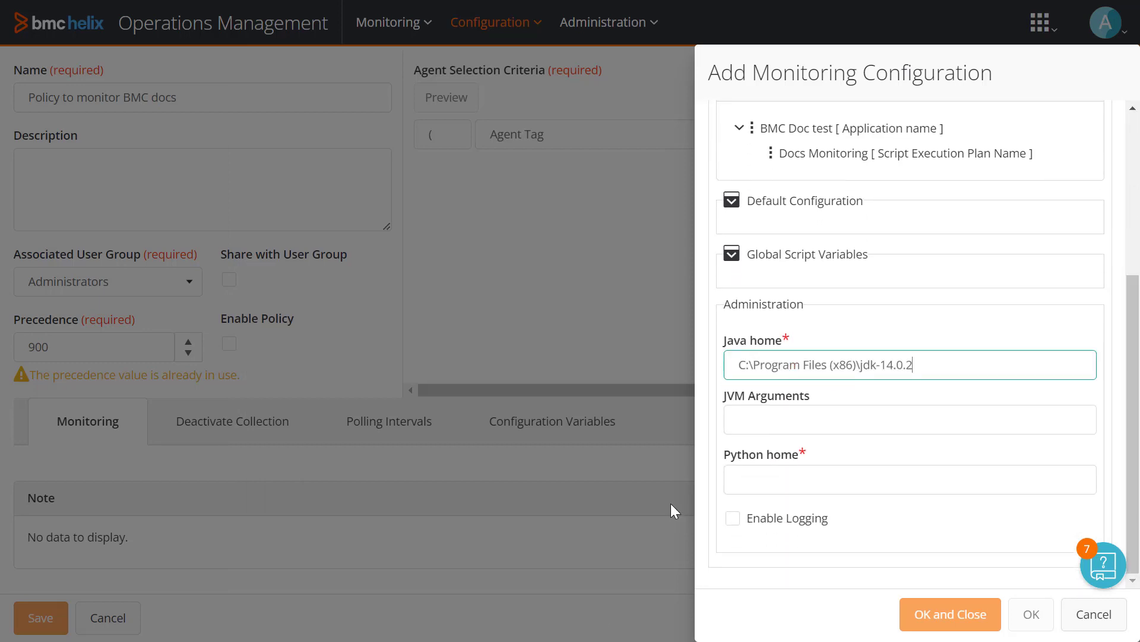
- Set Python home to C:\Python37, save the configuration, and agree to upload files
{"action": "left_click", "coordinate": [752, 486]}
{"action": "type", "text": "C:\\Python37"}
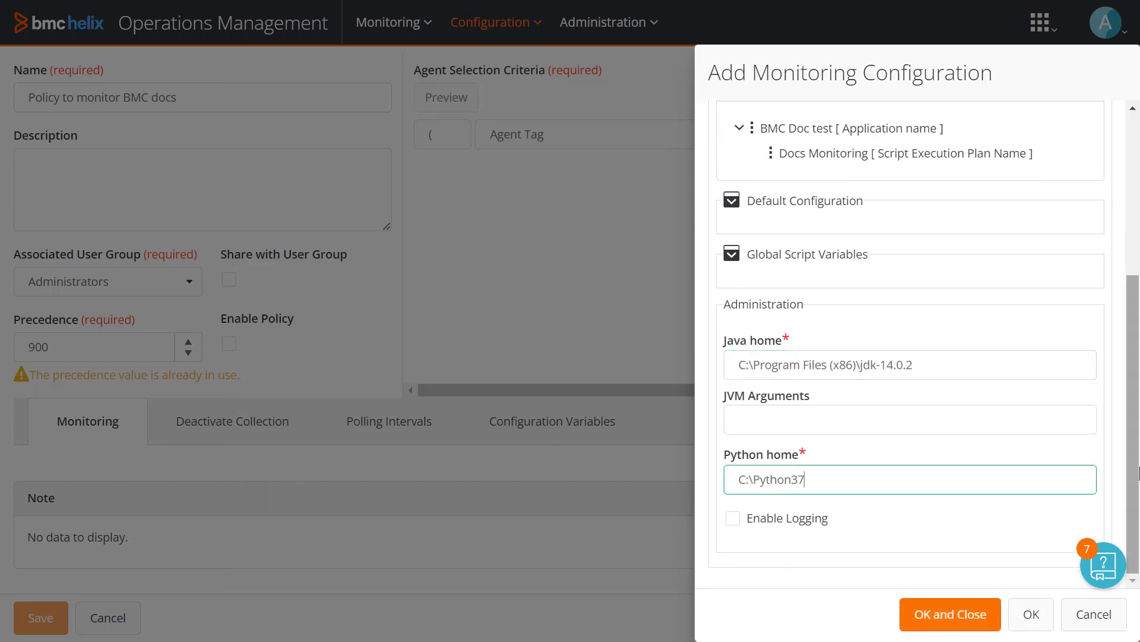
{"action": "left_click", "coordinate": [950, 614]}
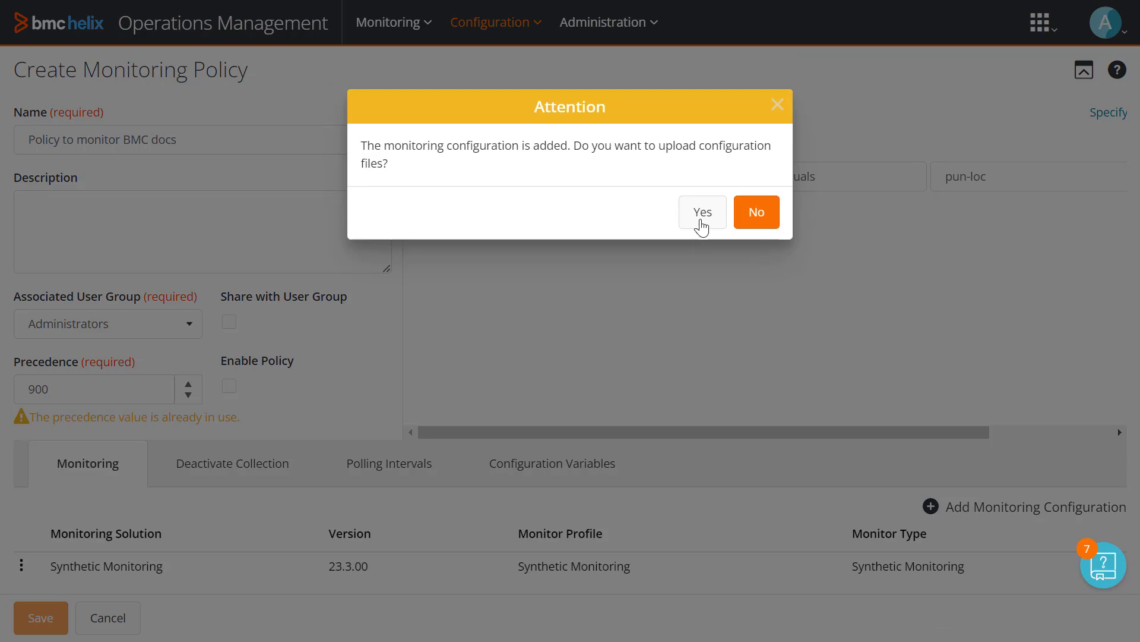
{"action": "left_click", "coordinate": [702, 214]}
- Attach test_docs.bmc.com from the 23.4 folder to its target path and add it
{"action": "left_click", "coordinate": [1100, 134]}
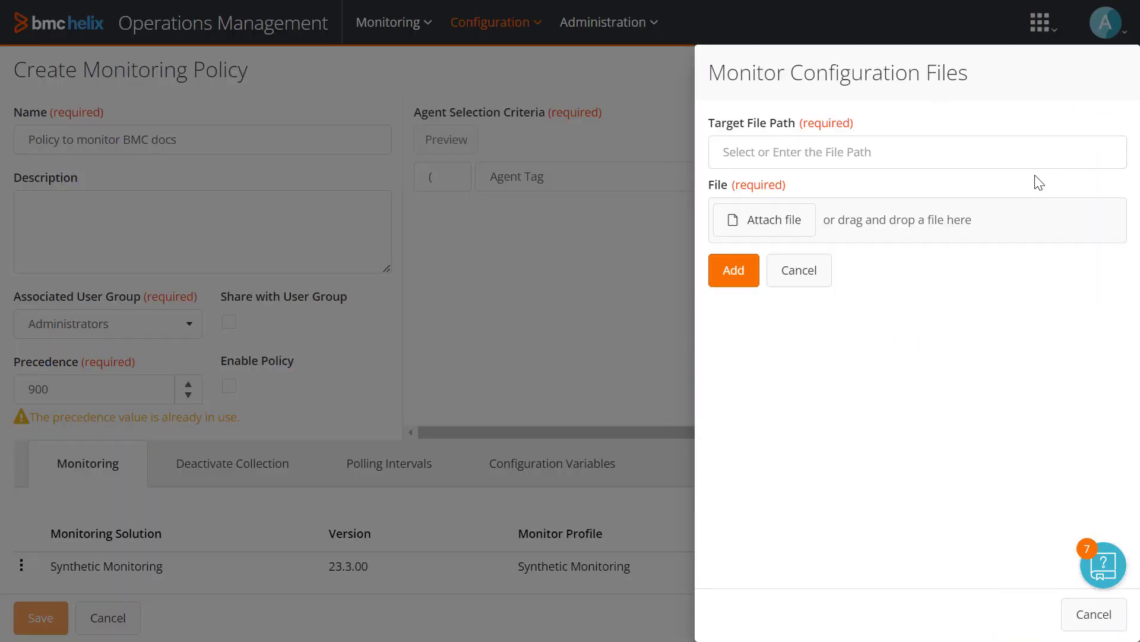
{"action": "left_click", "coordinate": [935, 152]}
{"action": "left_click", "coordinate": [896, 189]}
{"action": "left_click", "coordinate": [774, 221]}
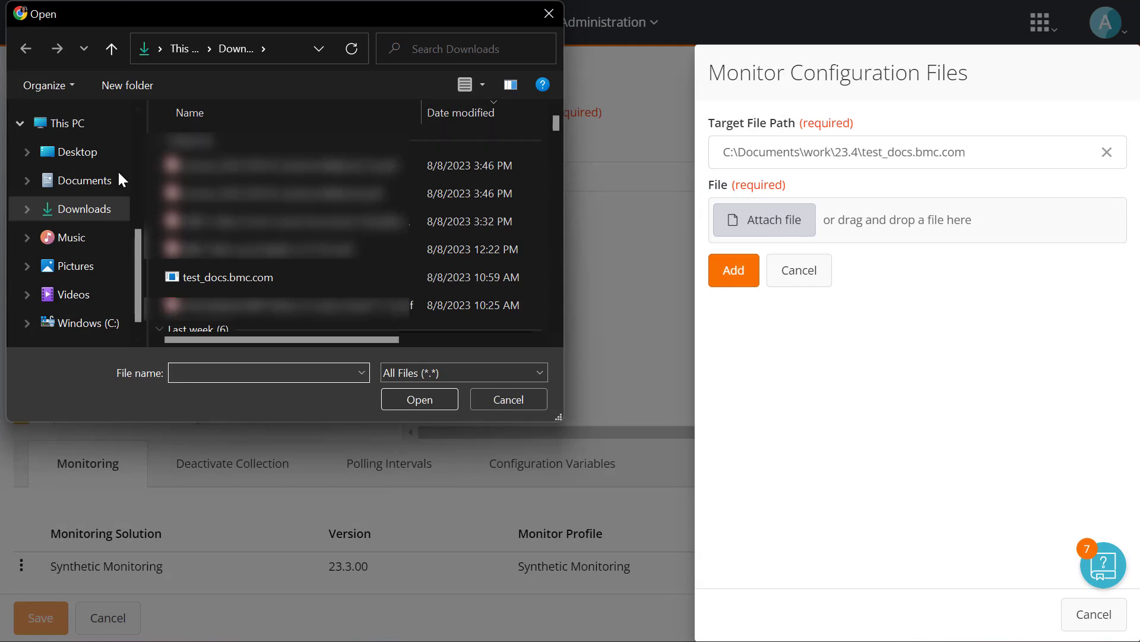
{"action": "left_click", "coordinate": [84, 180]}
{"action": "left_click", "coordinate": [228, 283]}
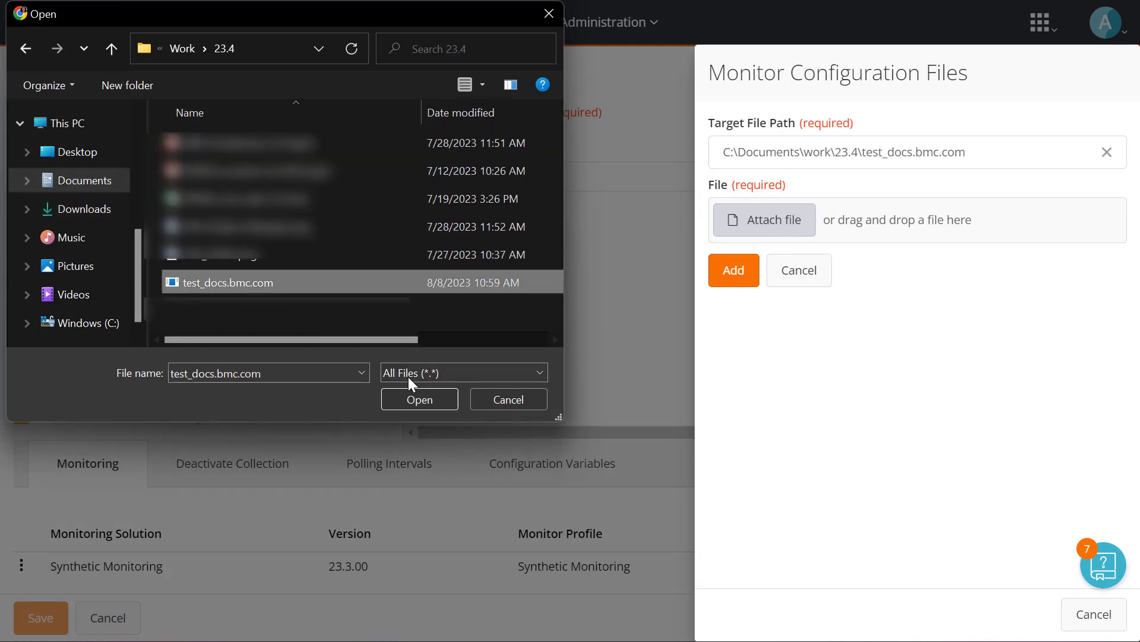
{"action": "left_click", "coordinate": [419, 399]}
{"action": "left_click", "coordinate": [733, 303]}
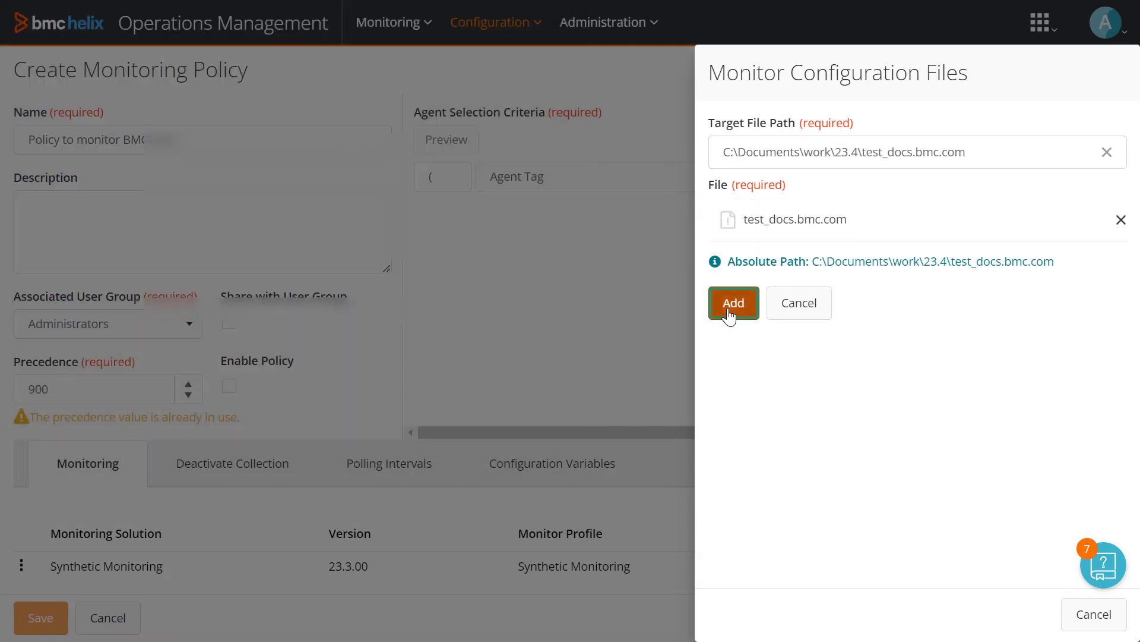
{"action": "left_click", "coordinate": [1024, 614]}
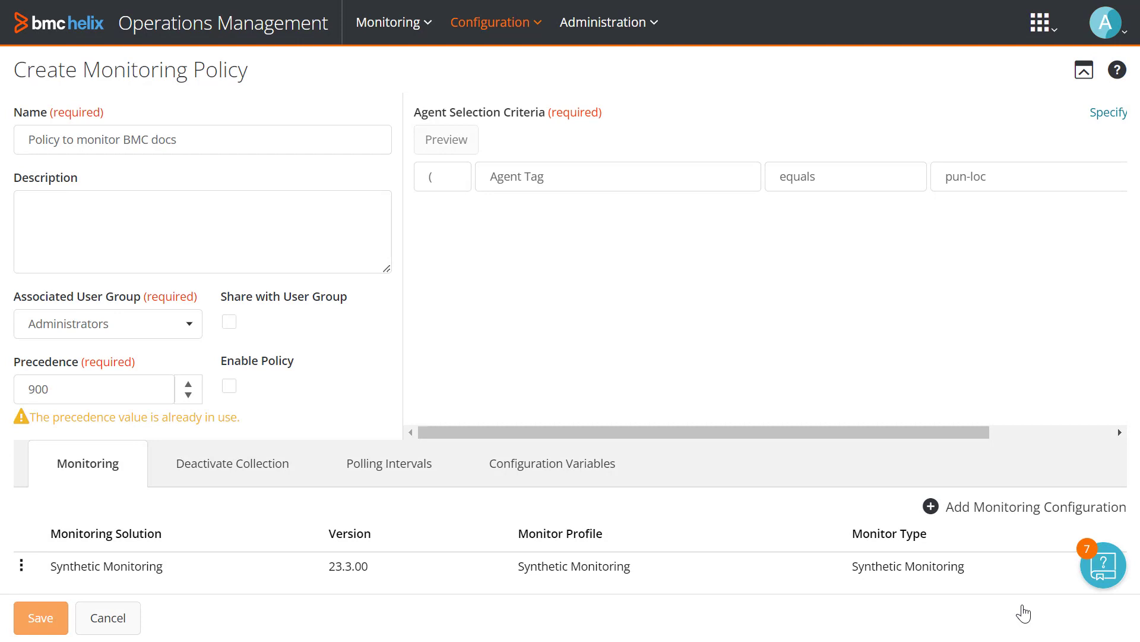
- Tick Enable Policy on 'Policy to monitor BMC docs' and save the policy
{"action": "left_click", "coordinate": [230, 385]}
{"action": "left_click", "coordinate": [40, 618]}
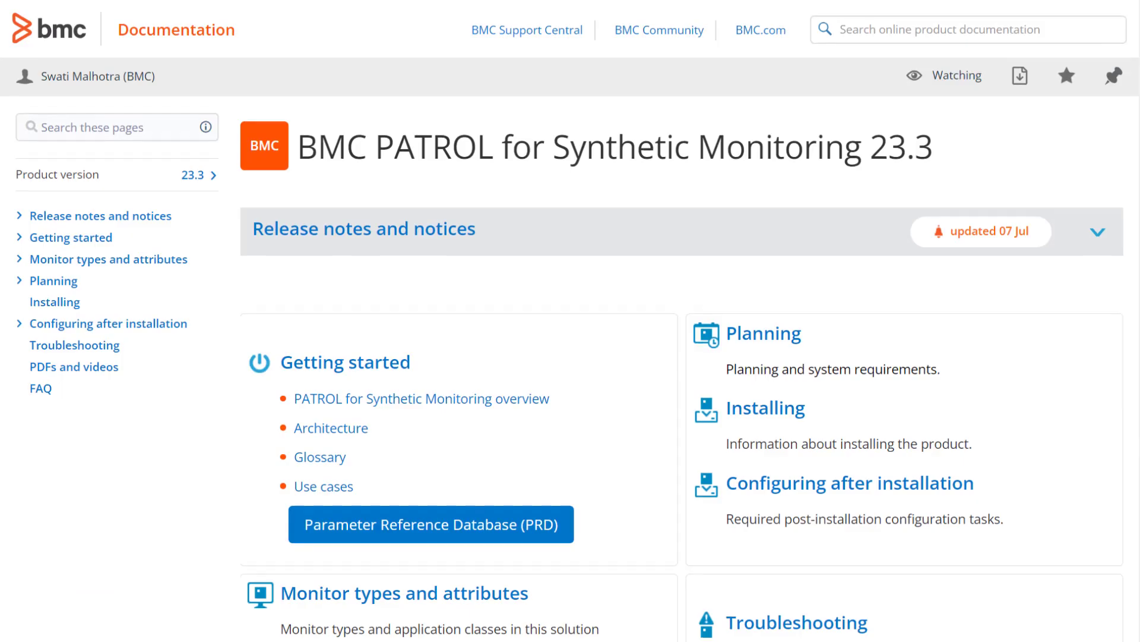
{"action": "scroll", "coordinate": [571, 356], "scroll_direction": "down", "scroll_amount": 2}
{"action": "scroll", "coordinate": [571, 357], "scroll_direction": "down", "scroll_amount": 2}
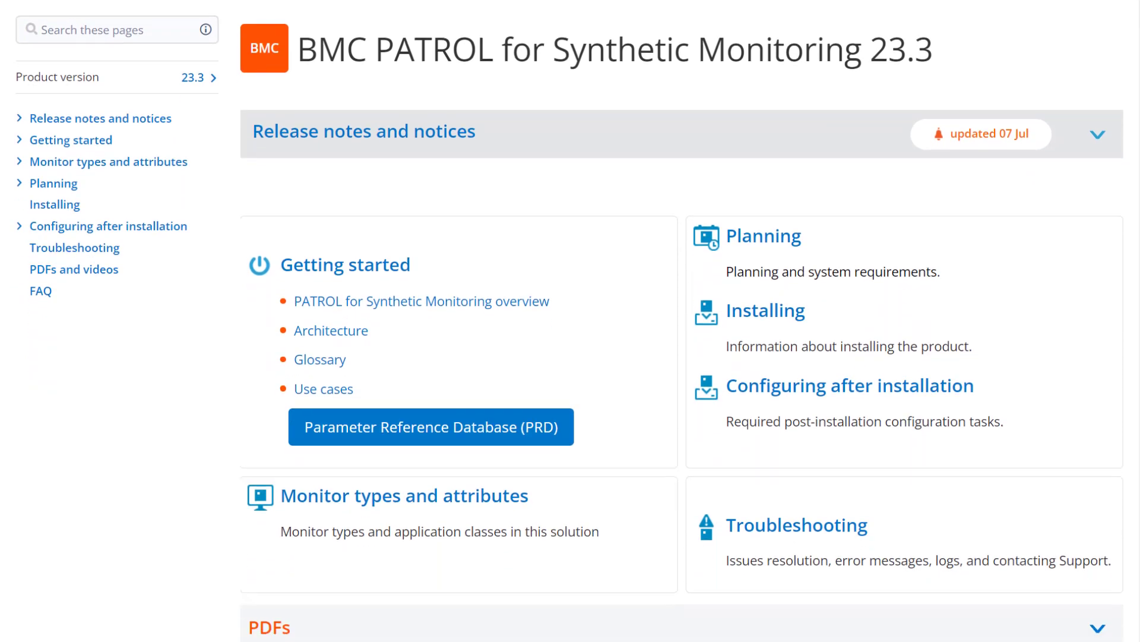
{"action": "scroll", "coordinate": [570, 356], "scroll_direction": "down", "scroll_amount": 2}
{"action": "scroll", "coordinate": [571, 357], "scroll_direction": "down", "scroll_amount": 1}
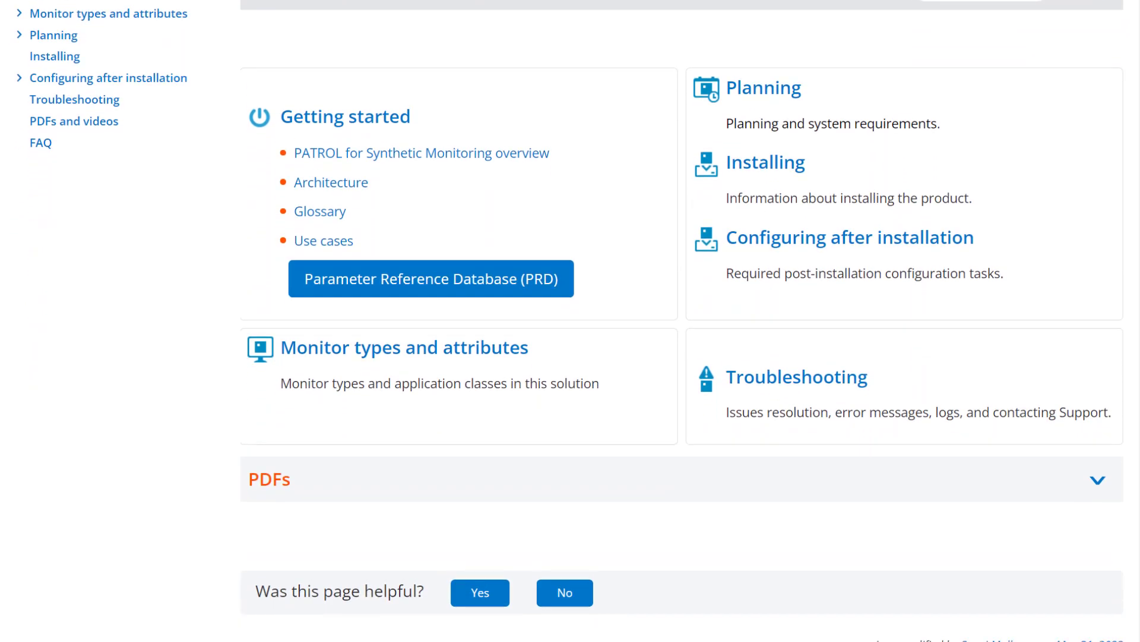